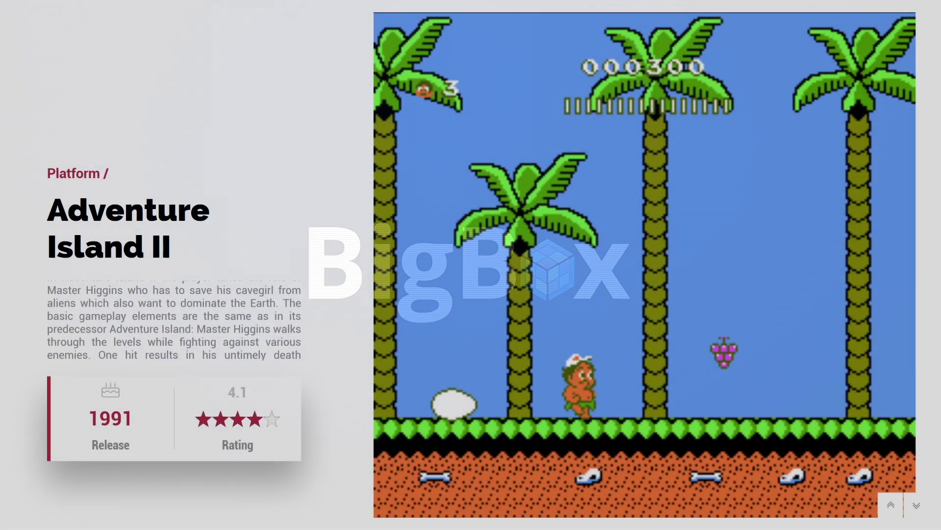
Step: Step through three NES game details in Big Box, then return to the NES platform page
{"action": "key", "text": "Down"}
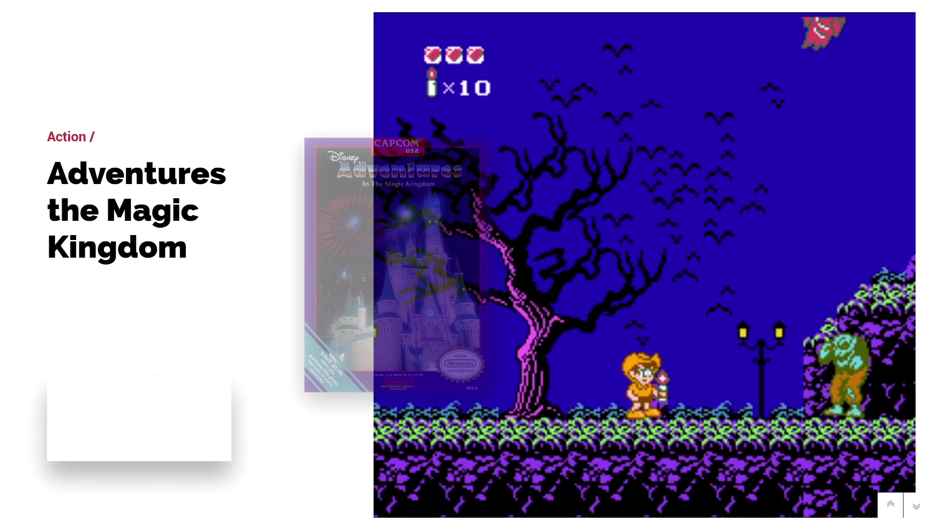
{"action": "key", "text": "Down"}
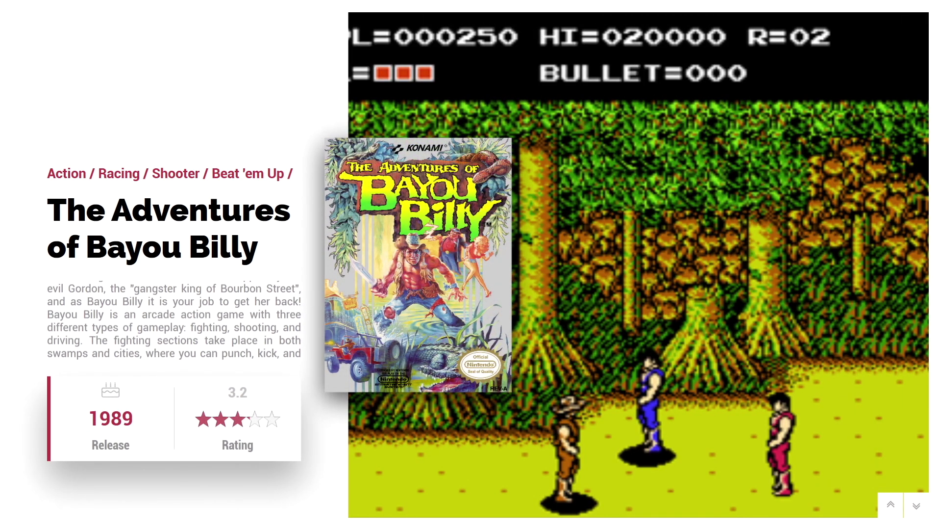
{"action": "key", "text": "Down"}
{"action": "key", "text": "Down"}
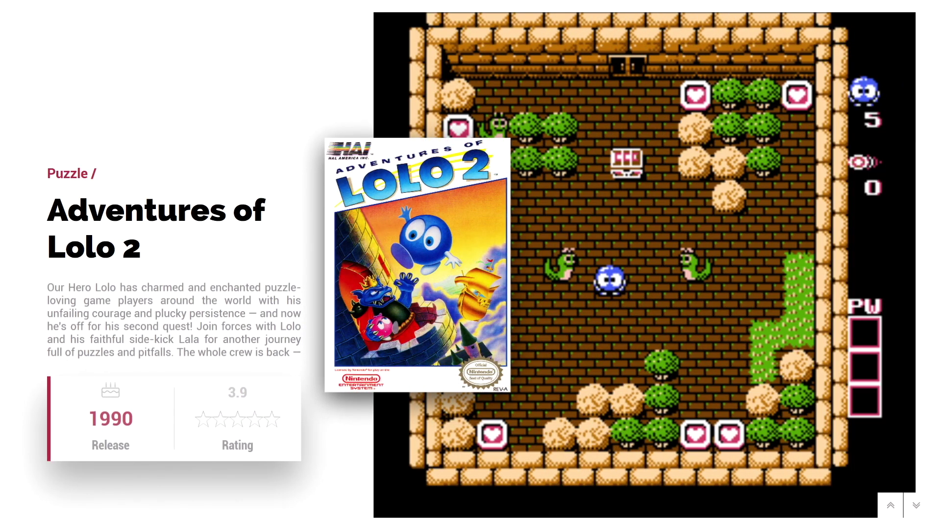
{"action": "key", "text": "Escape"}
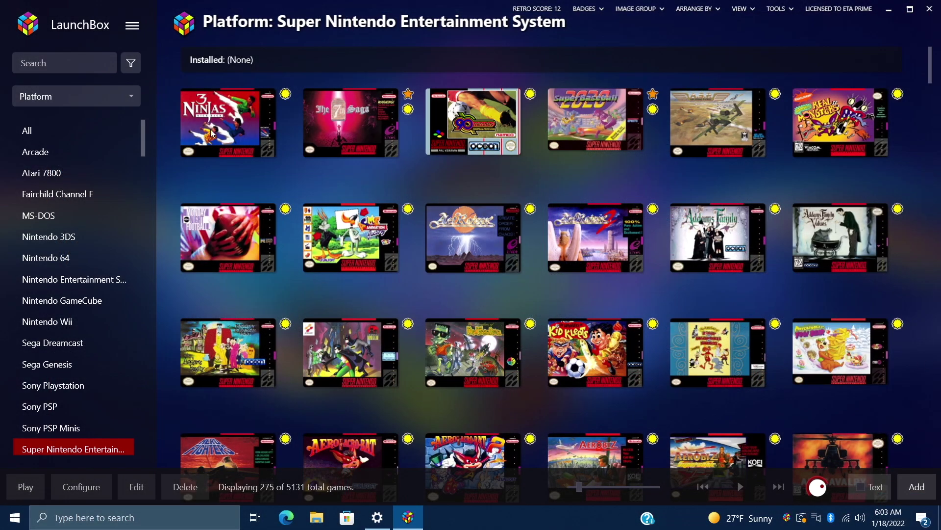
Step: Choose Tools > Download > Platform/Playlist/Category Theme Videos from the main menu
{"action": "left_click", "coordinate": [133, 26]}
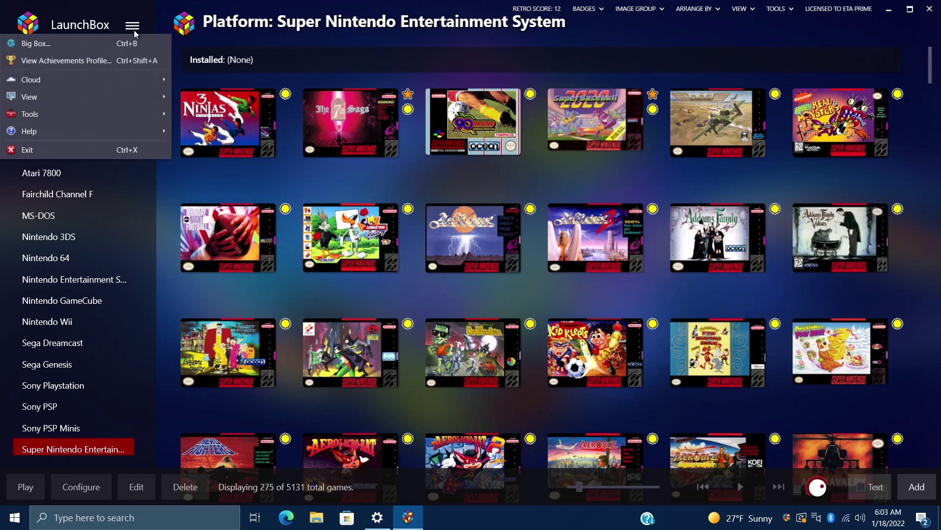
{"action": "mouse_move", "coordinate": [98, 115]}
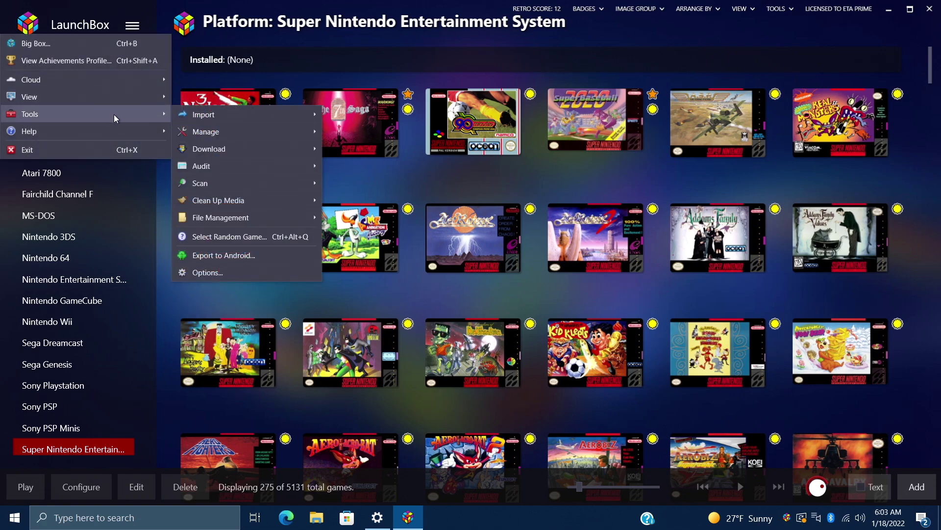
{"action": "mouse_move", "coordinate": [240, 154]}
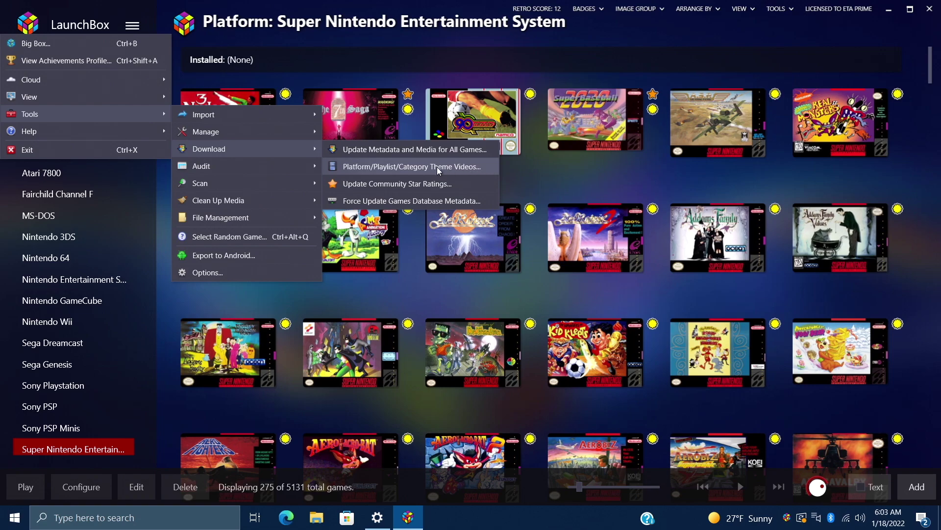
{"action": "left_click", "coordinate": [424, 169]}
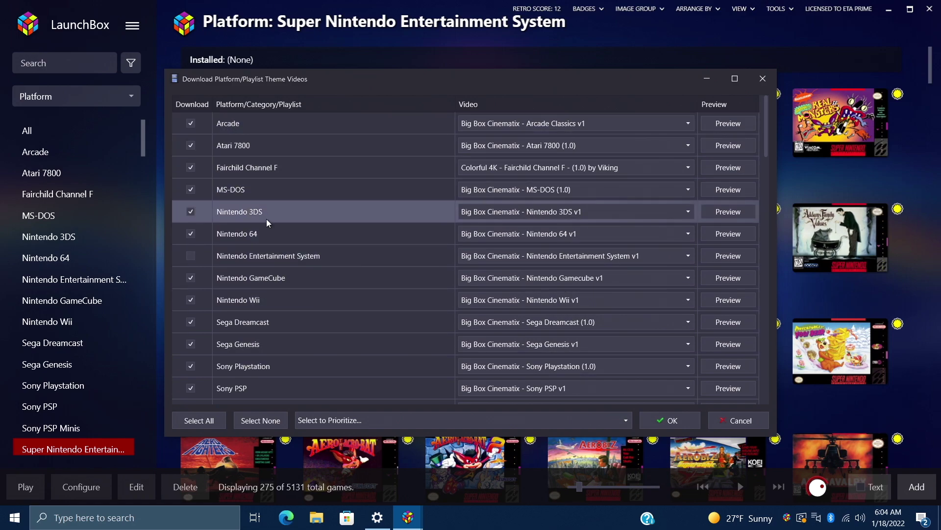
{"action": "scroll", "coordinate": [251, 215], "scroll_direction": "down", "scroll_amount": 10}
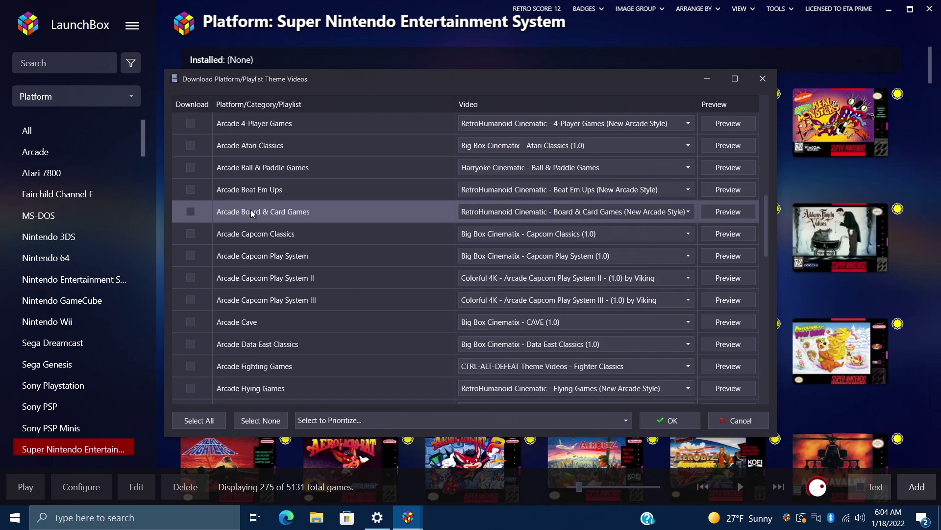
{"action": "scroll", "coordinate": [251, 215], "scroll_direction": "down", "scroll_amount": 2}
{"action": "scroll", "coordinate": [251, 216], "scroll_direction": "up", "scroll_amount": 15}
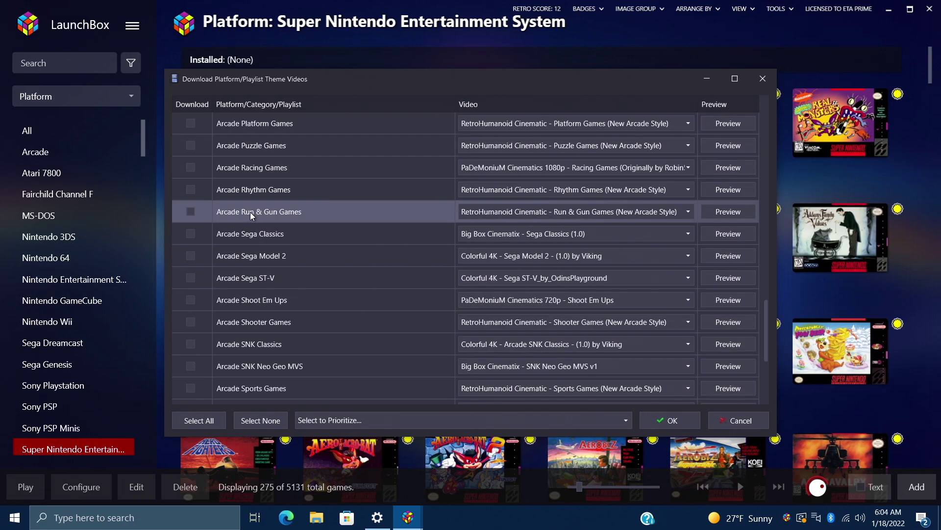
{"action": "scroll", "coordinate": [251, 215], "scroll_direction": "up", "scroll_amount": 5}
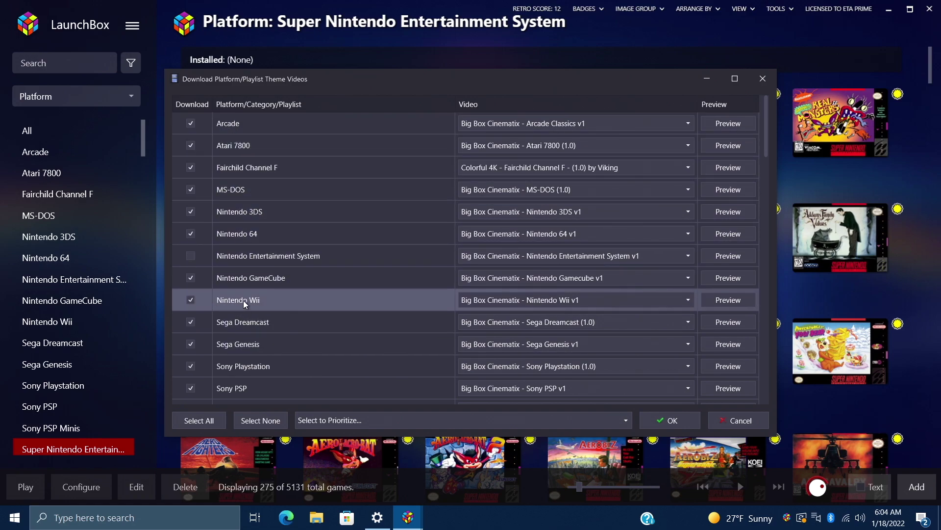
{"action": "left_click", "coordinate": [498, 125]}
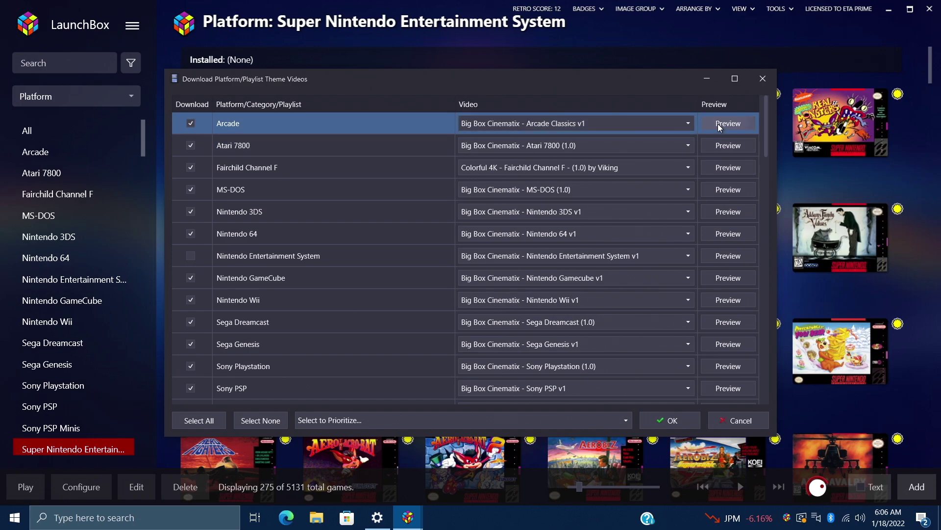
Step: Pick Colorful HD by Viking in the Select to Prioritize dropdown
{"action": "left_click", "coordinate": [426, 424]}
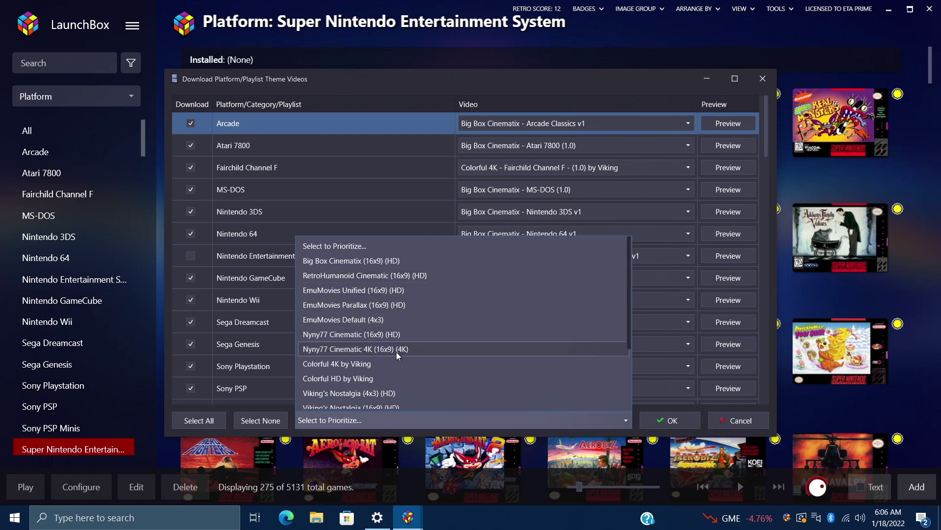
{"action": "scroll", "coordinate": [395, 348], "scroll_direction": "down", "scroll_amount": 2}
{"action": "scroll", "coordinate": [395, 349], "scroll_direction": "up", "scroll_amount": 2}
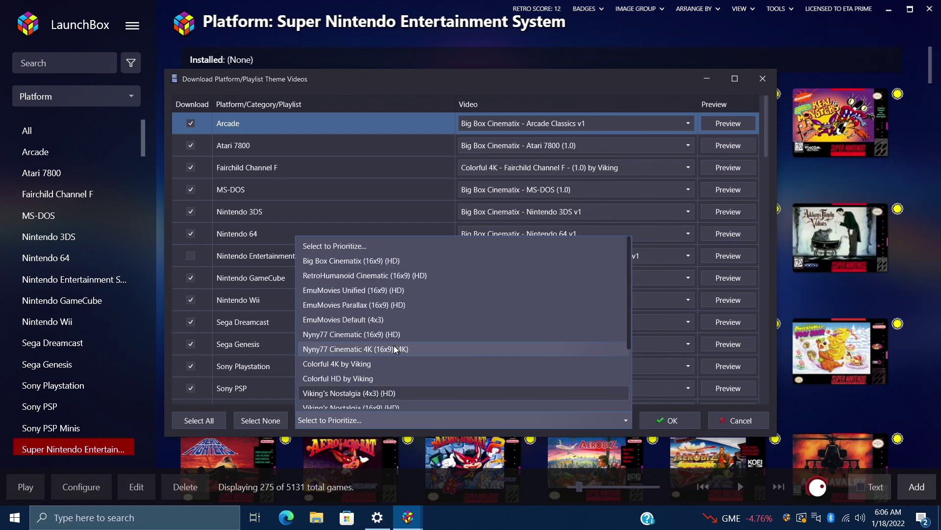
{"action": "scroll", "coordinate": [394, 348], "scroll_direction": "down", "scroll_amount": 1}
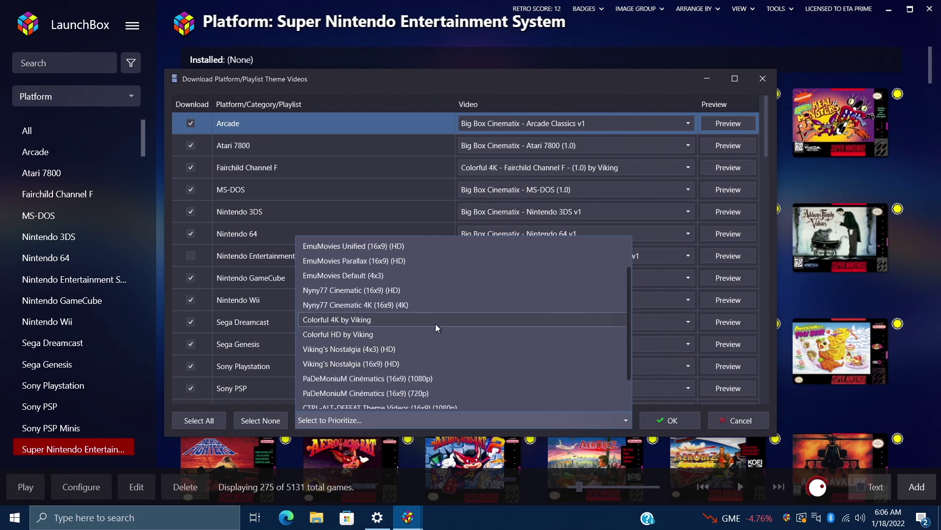
{"action": "left_click", "coordinate": [381, 335]}
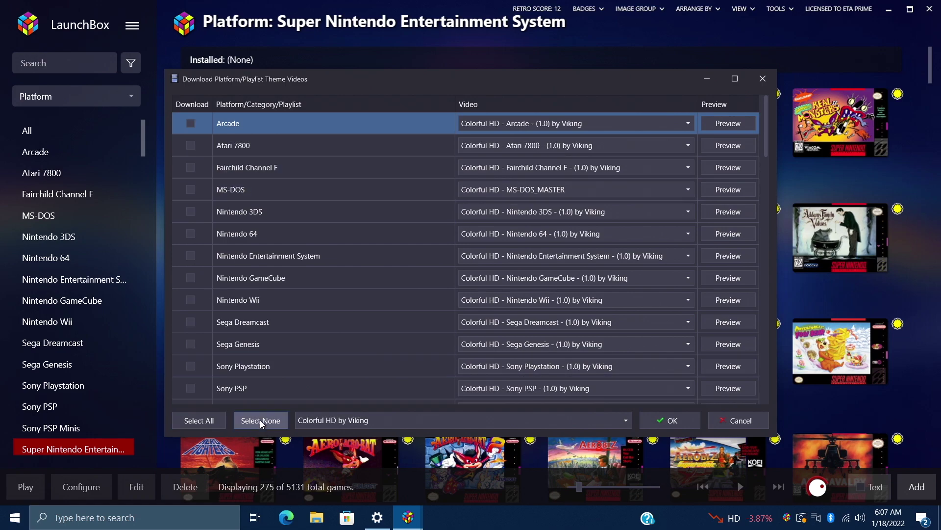
Step: Tick all platforms except NES, apply Colorful HD by Viking, and start the download
{"action": "left_click", "coordinate": [199, 420]}
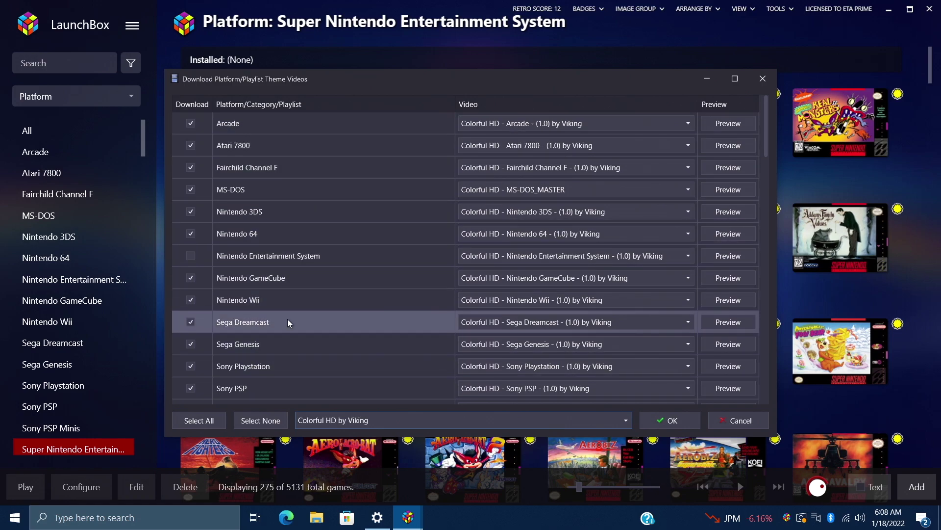
{"action": "left_click", "coordinate": [383, 421]}
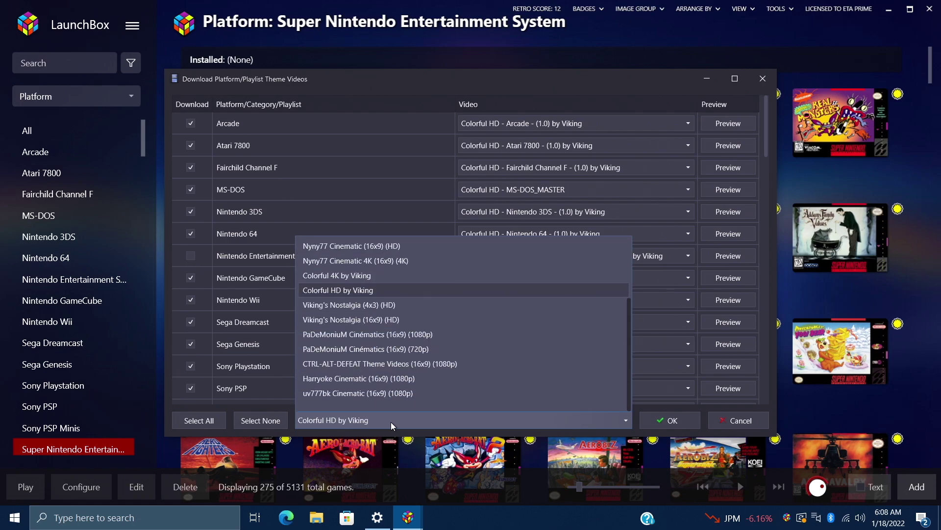
{"action": "left_click", "coordinate": [367, 291]}
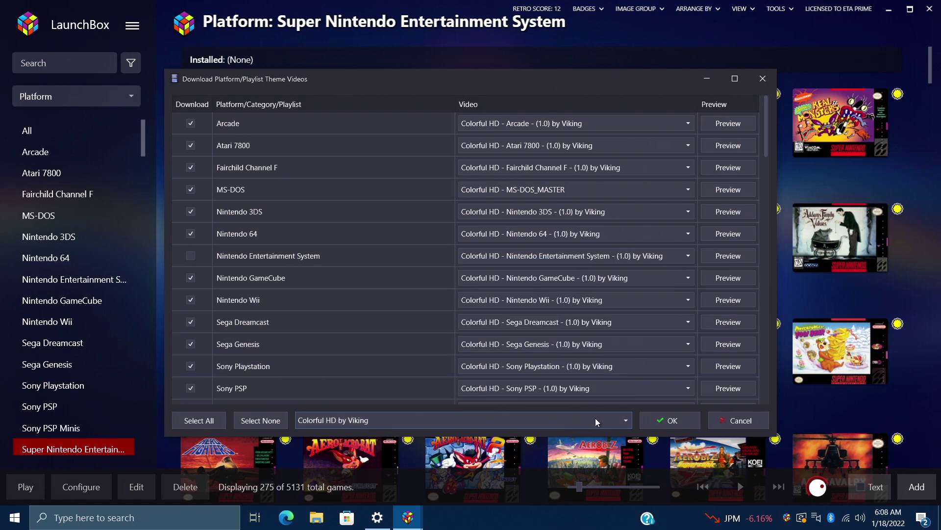
{"action": "left_click", "coordinate": [671, 421]}
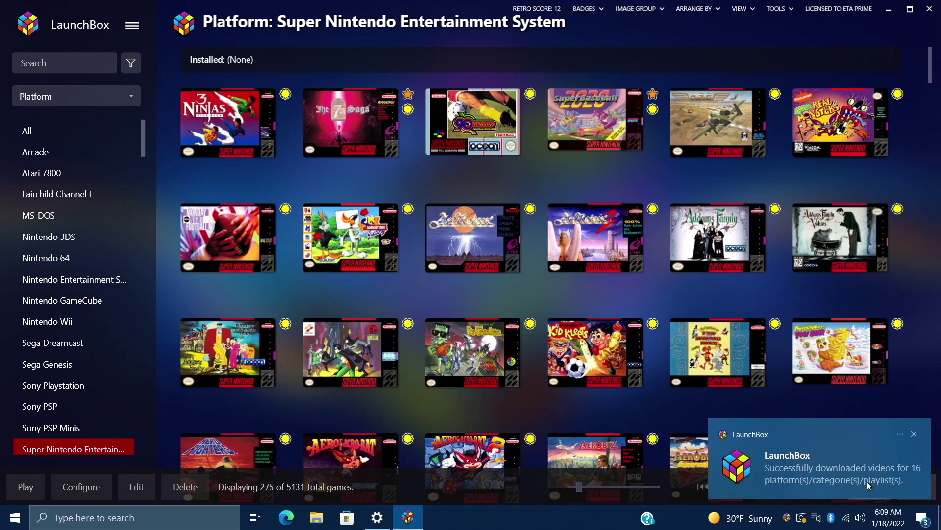
Step: Launch Big Box from the main LaunchBox menu
{"action": "left_click", "coordinate": [132, 28]}
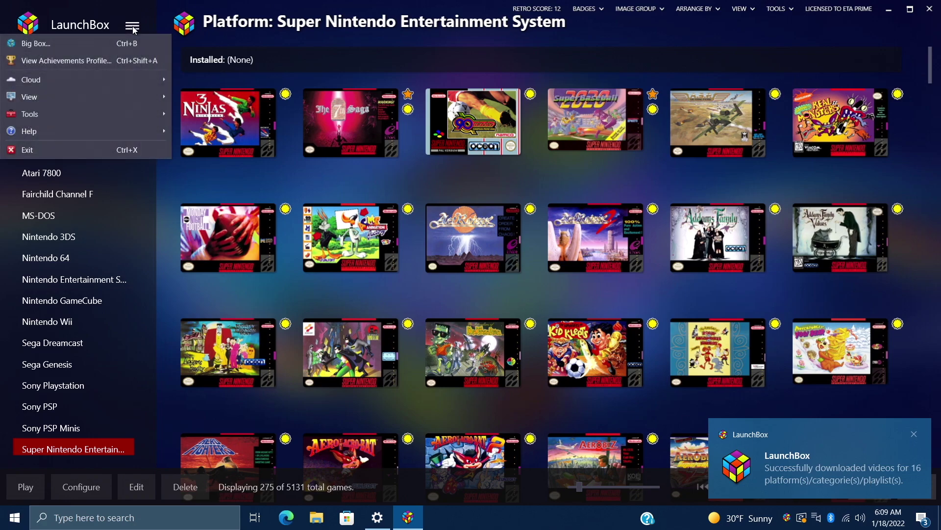
{"action": "left_click", "coordinate": [72, 47]}
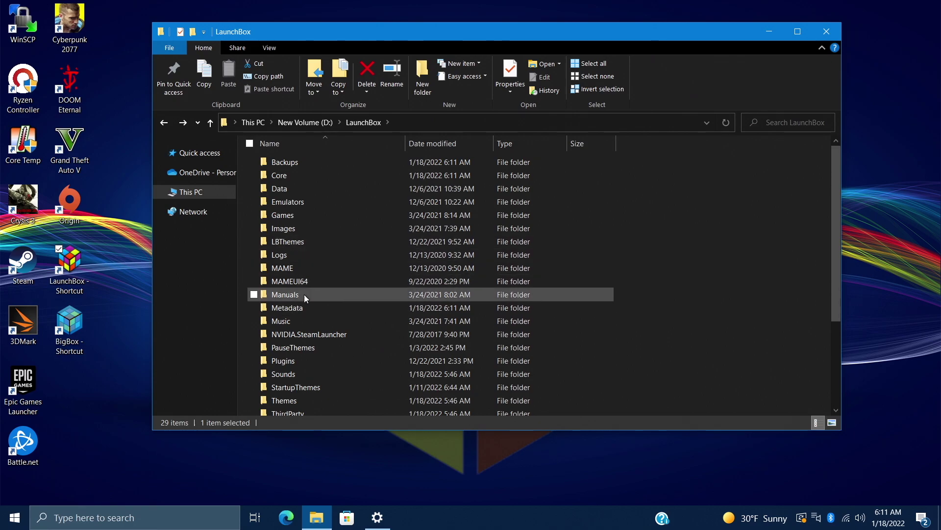
Step: Inspect the new videos in Videos\Platforms and Videos\Platform Categories, returning to Videos each time
{"action": "scroll", "coordinate": [317, 371], "scroll_direction": "down", "scroll_amount": 2}
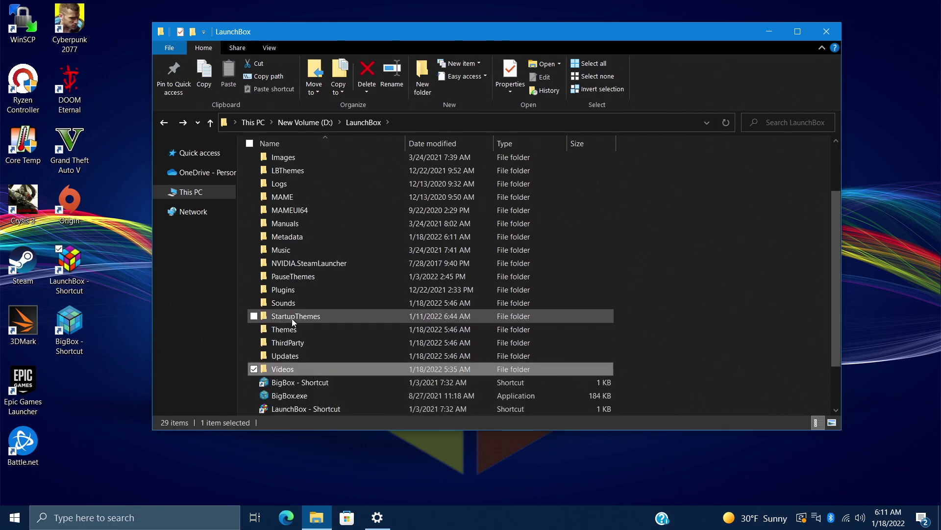
{"action": "double_click", "coordinate": [285, 367]}
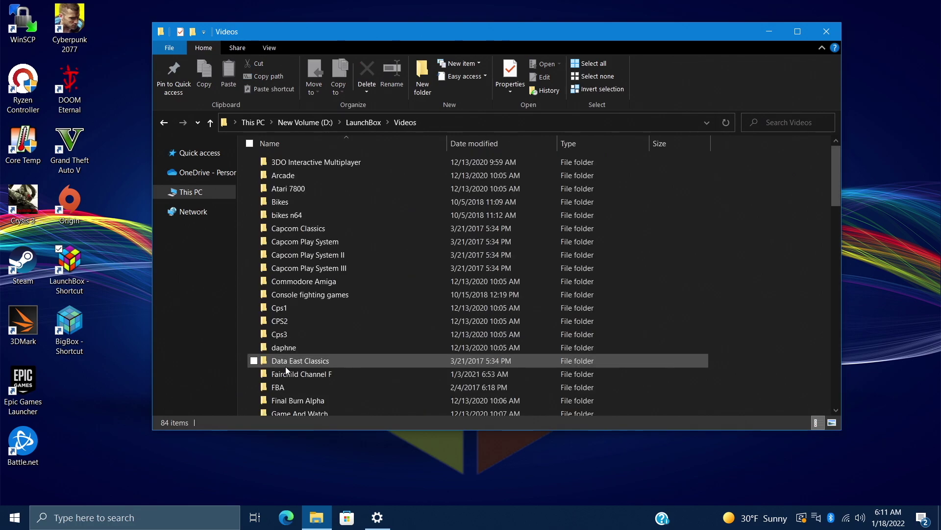
{"action": "scroll", "coordinate": [437, 326], "scroll_direction": "down", "scroll_amount": 10}
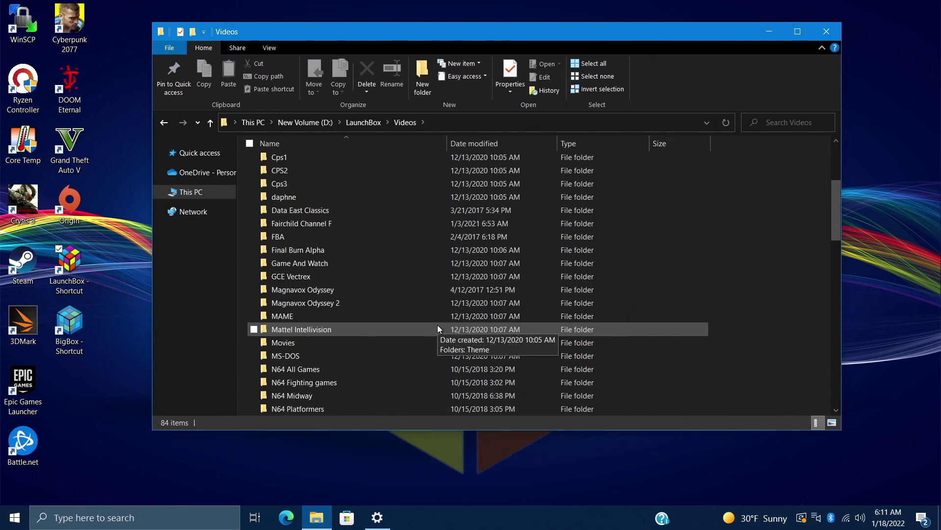
{"action": "scroll", "coordinate": [436, 325], "scroll_direction": "down", "scroll_amount": 1}
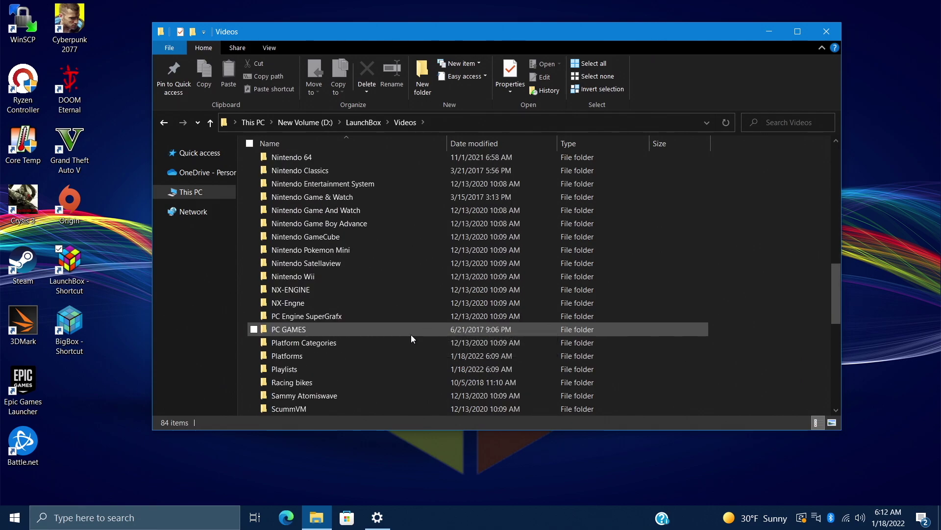
{"action": "double_click", "coordinate": [305, 357]}
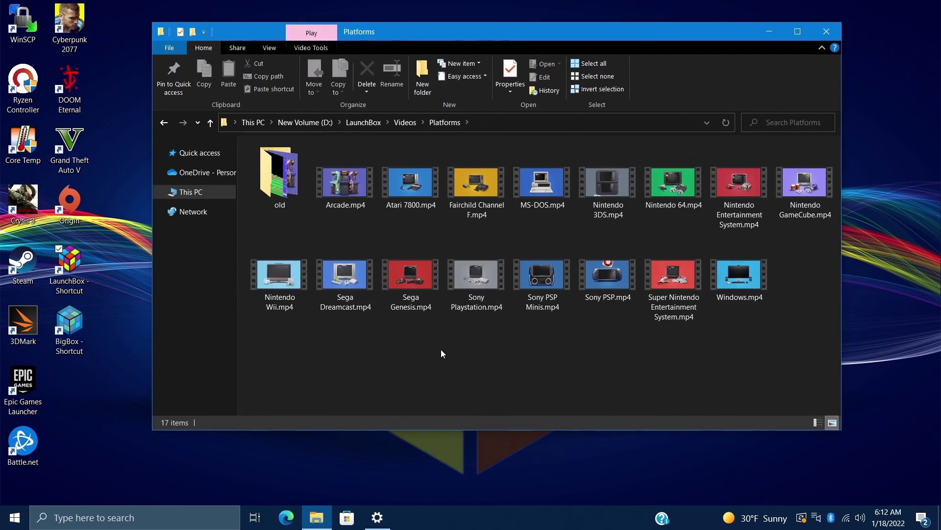
{"action": "left_click", "coordinate": [164, 124]}
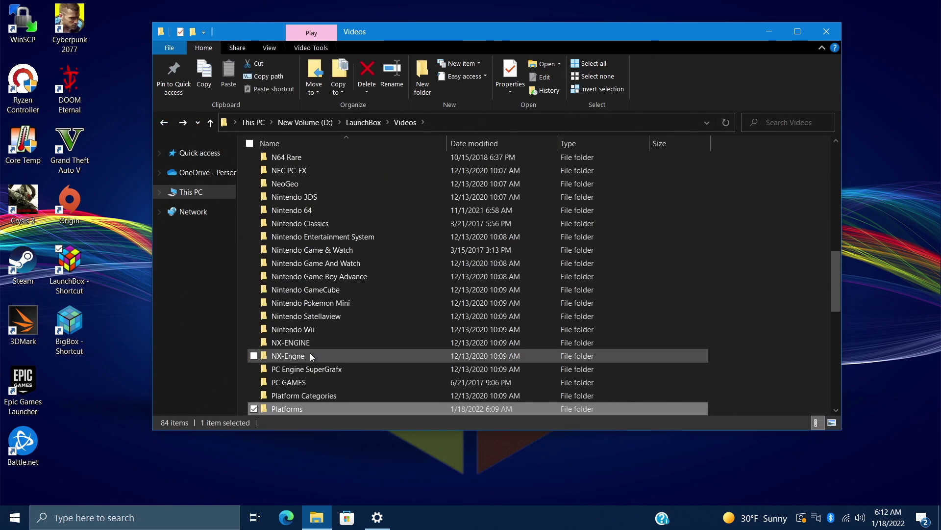
{"action": "double_click", "coordinate": [348, 397]}
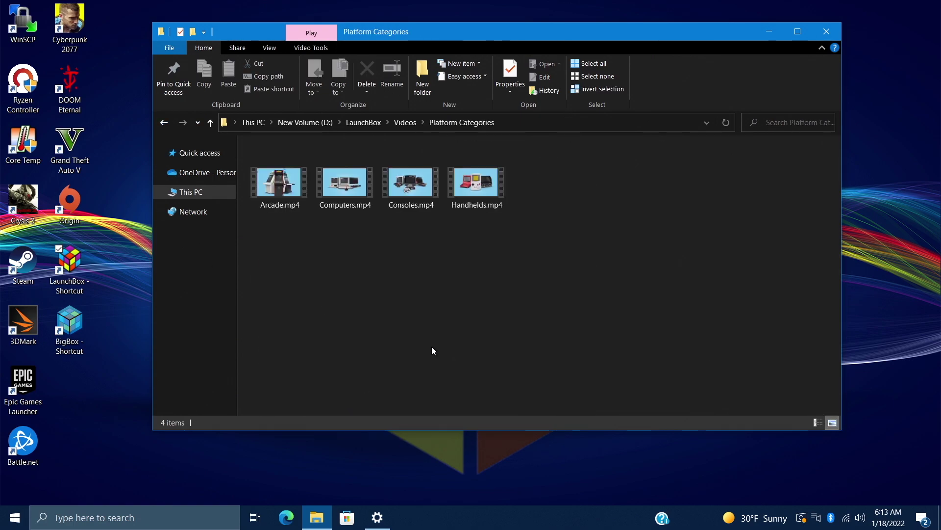
{"action": "left_click", "coordinate": [164, 122]}
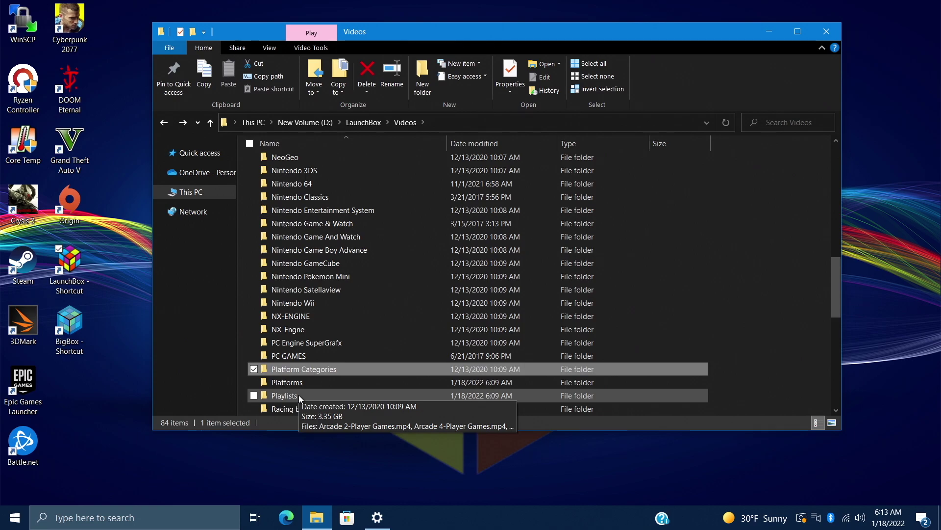
Step: Minimize File Explorer and move Big Box from Sega Genesis to the Super Nintendo theme
{"action": "left_click", "coordinate": [770, 30]}
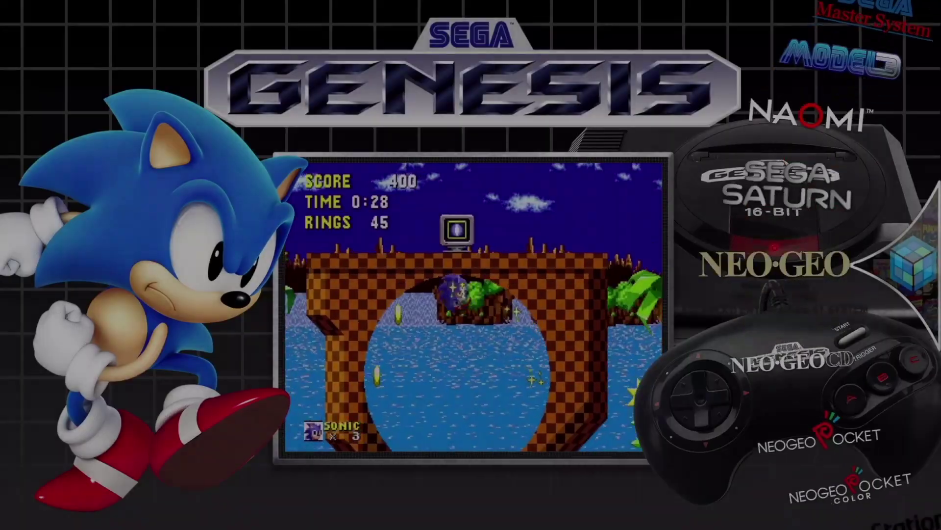
{"action": "key", "text": "Down"}
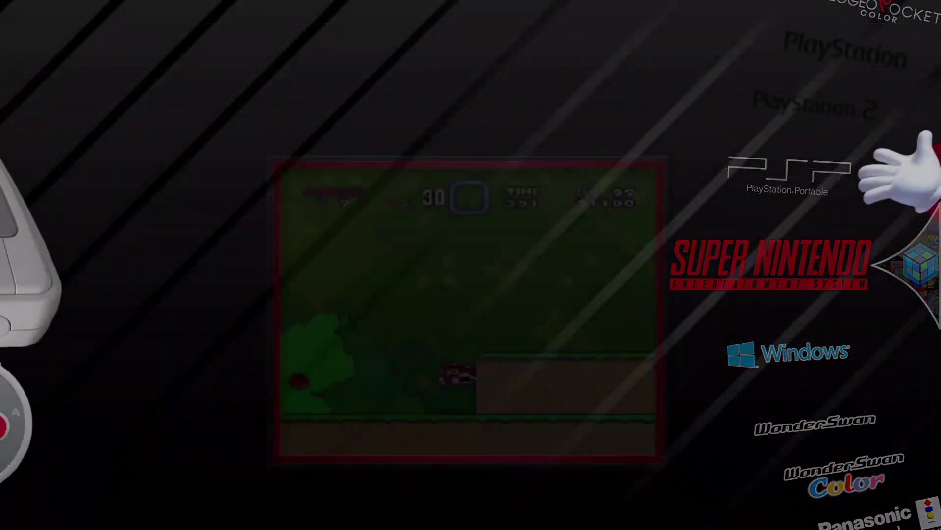